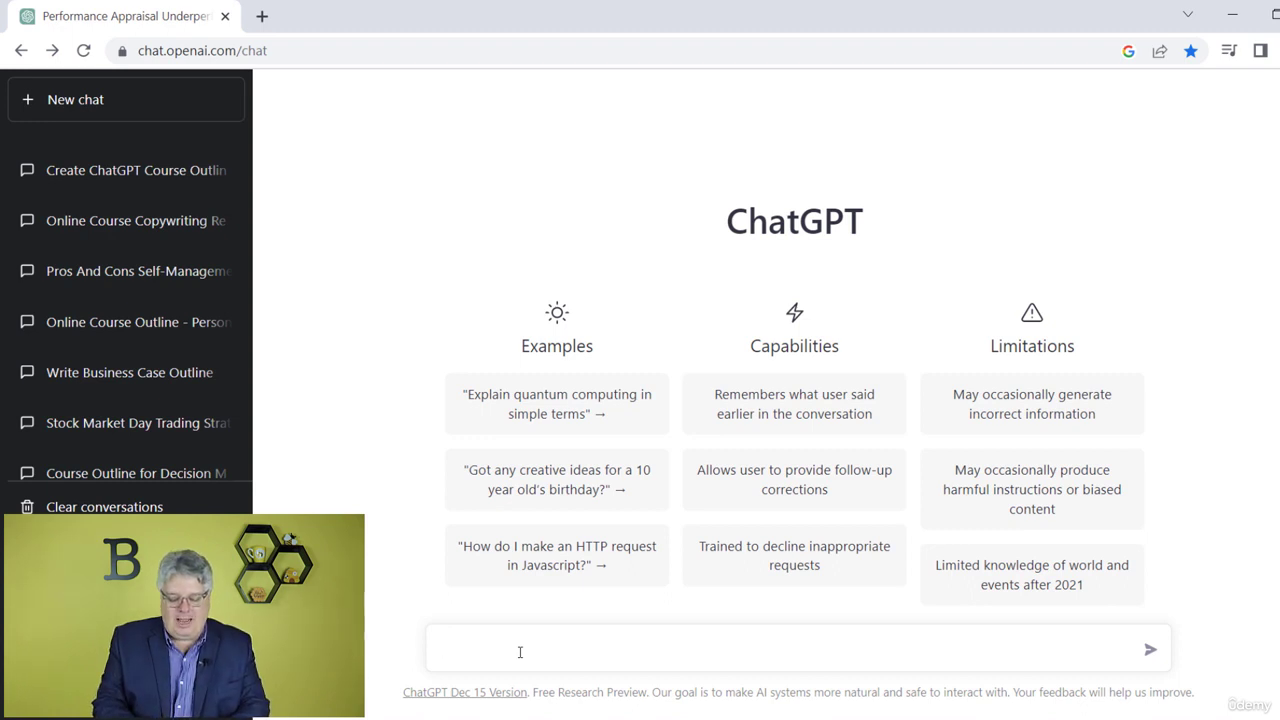
# Send a prompt asking for a company-wide presentation script on the accounting department's importance
pyautogui.write('write')
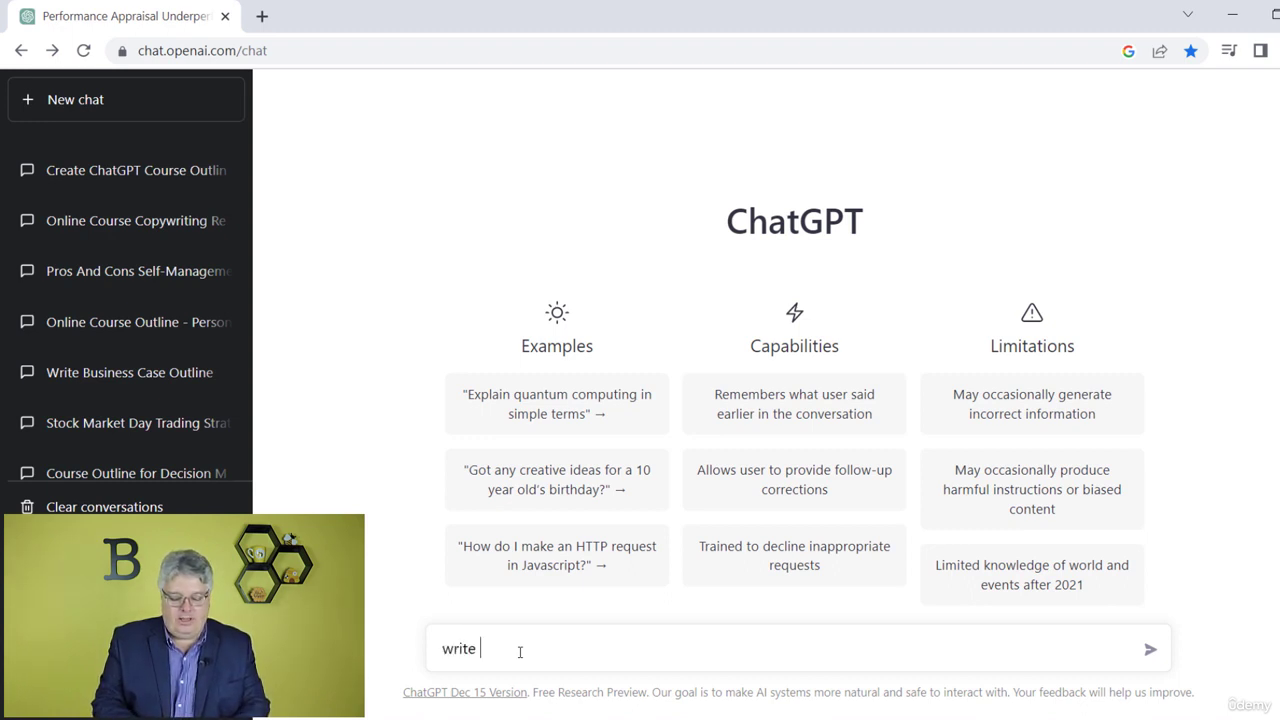
pyautogui.write(' a script f')
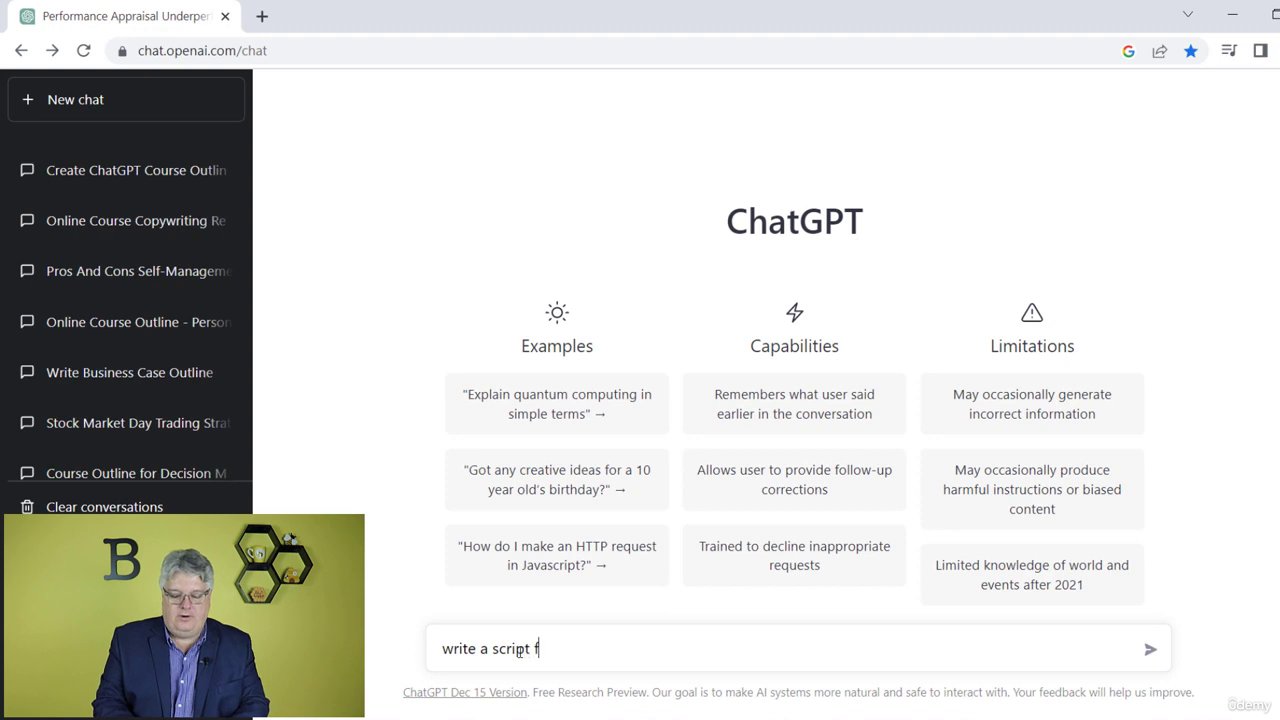
pyautogui.write('or a presenta')
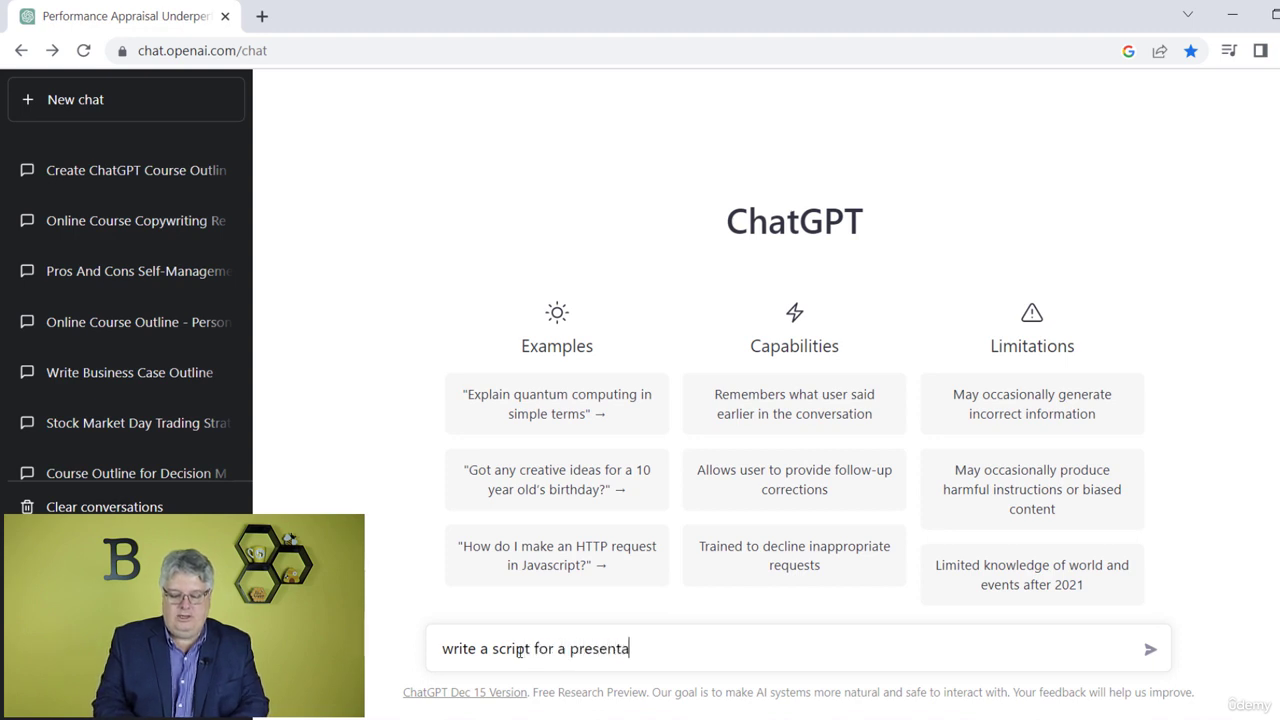
pyautogui.write('tion to the en')
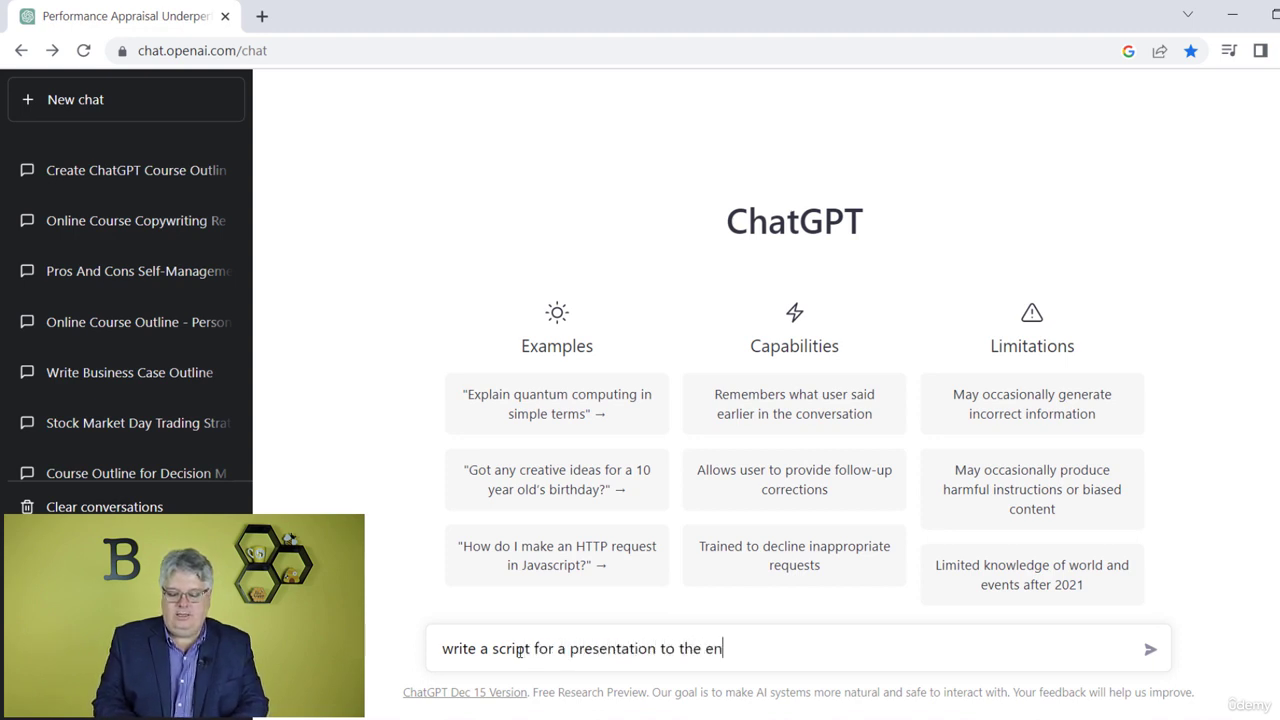
pyautogui.write('tire company')
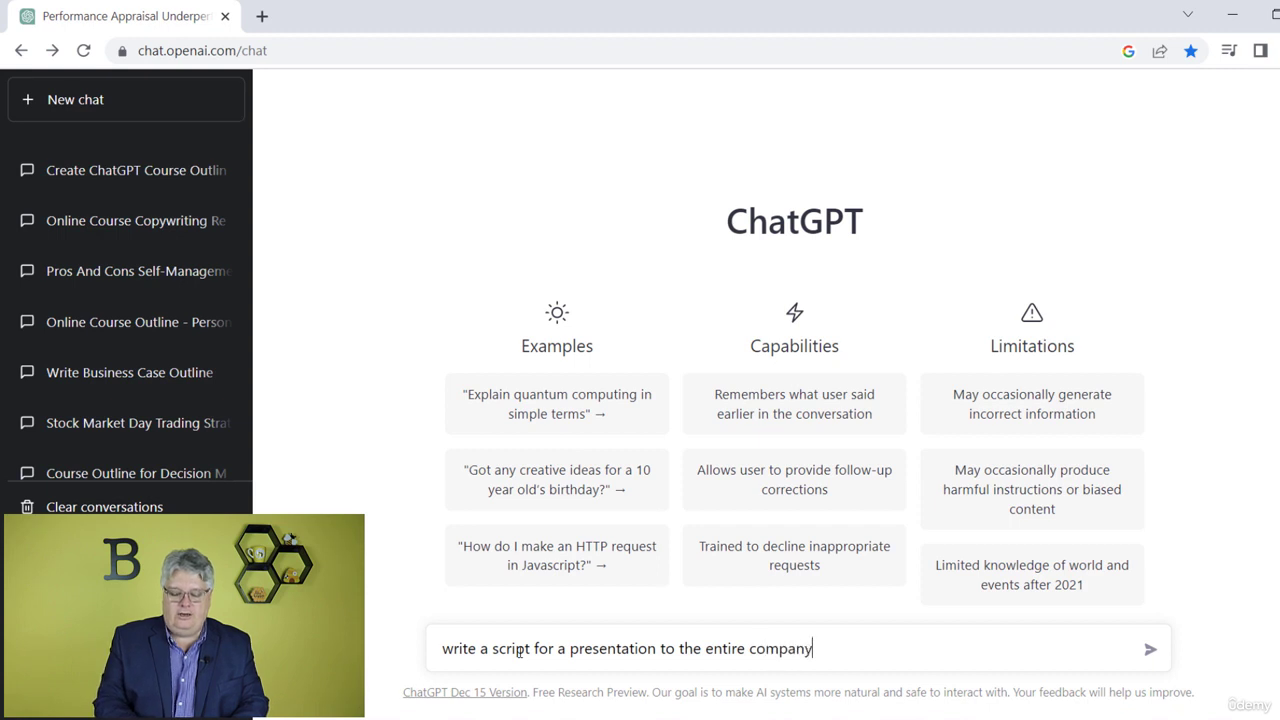
pyautogui.write(' about')
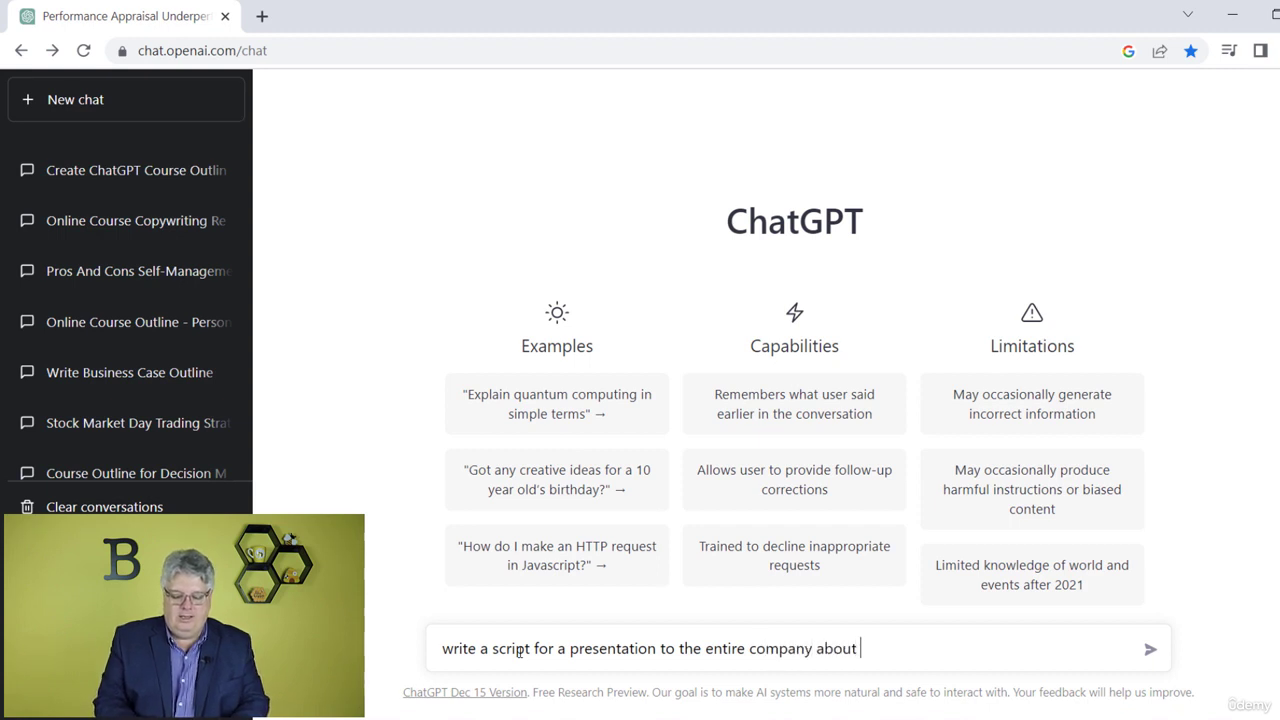
pyautogui.write(' the acco')
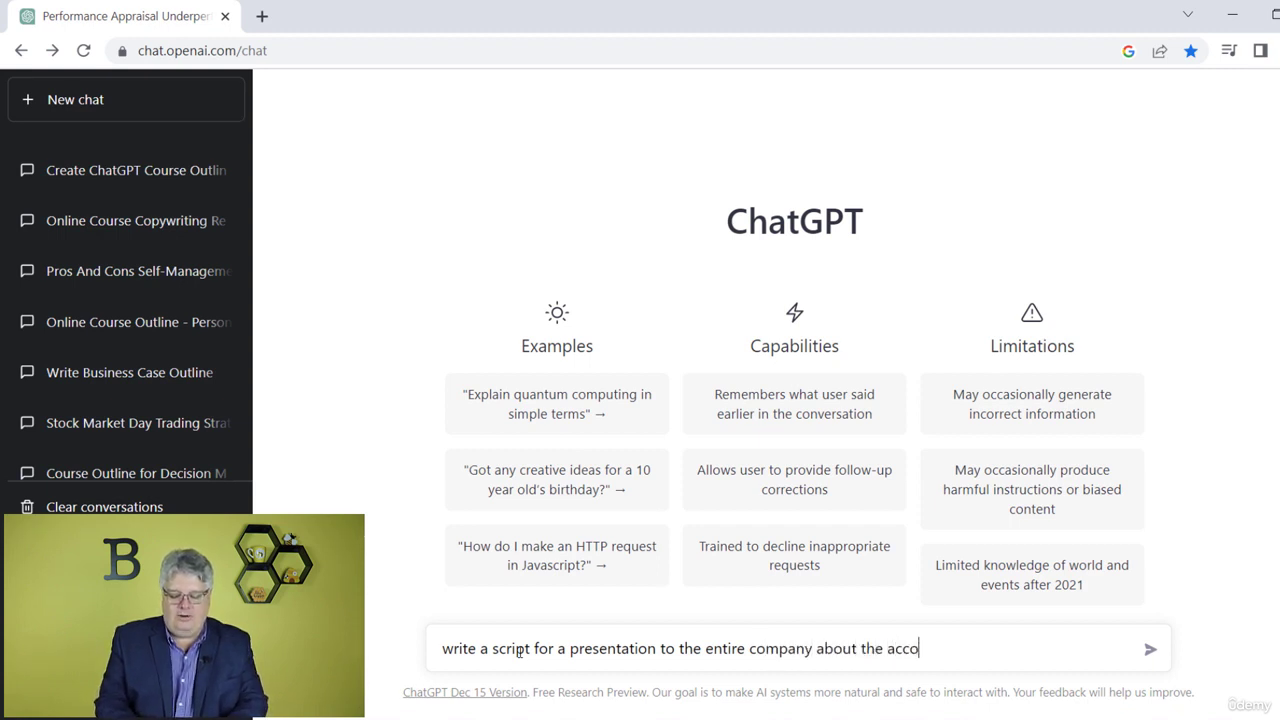
pyautogui.write('unting depa')
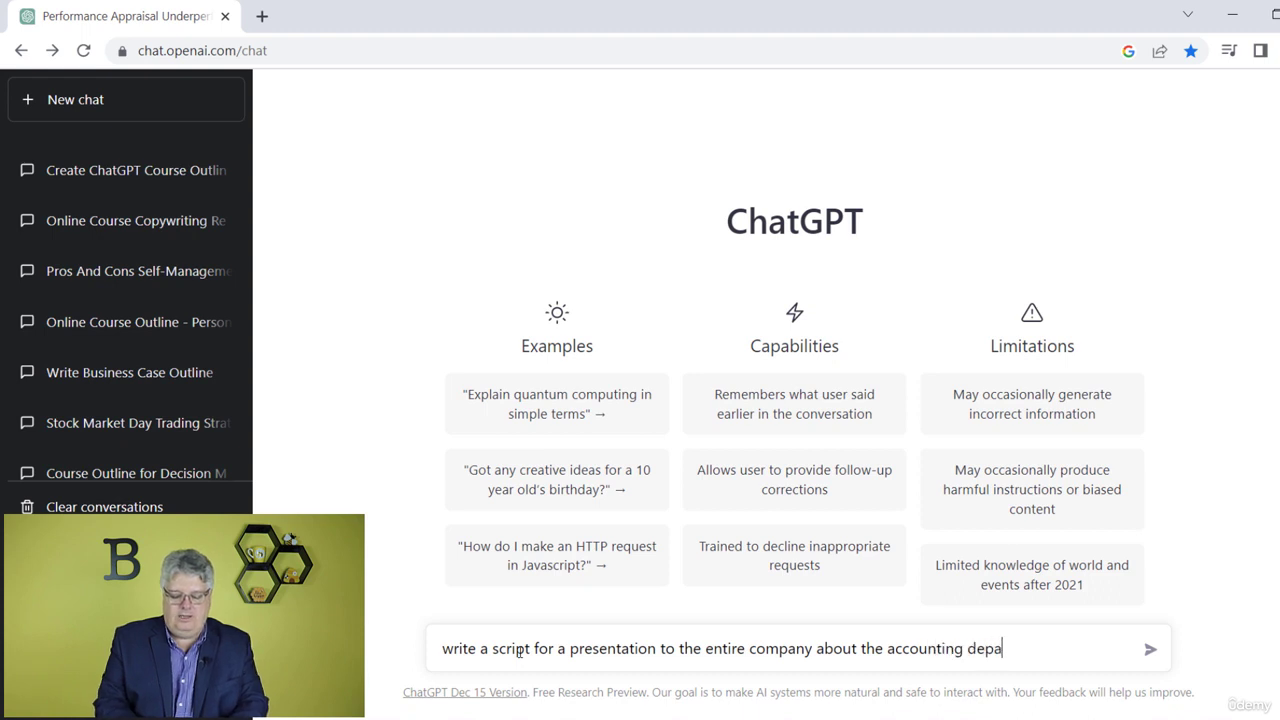
pyautogui.write('rtment and its im')
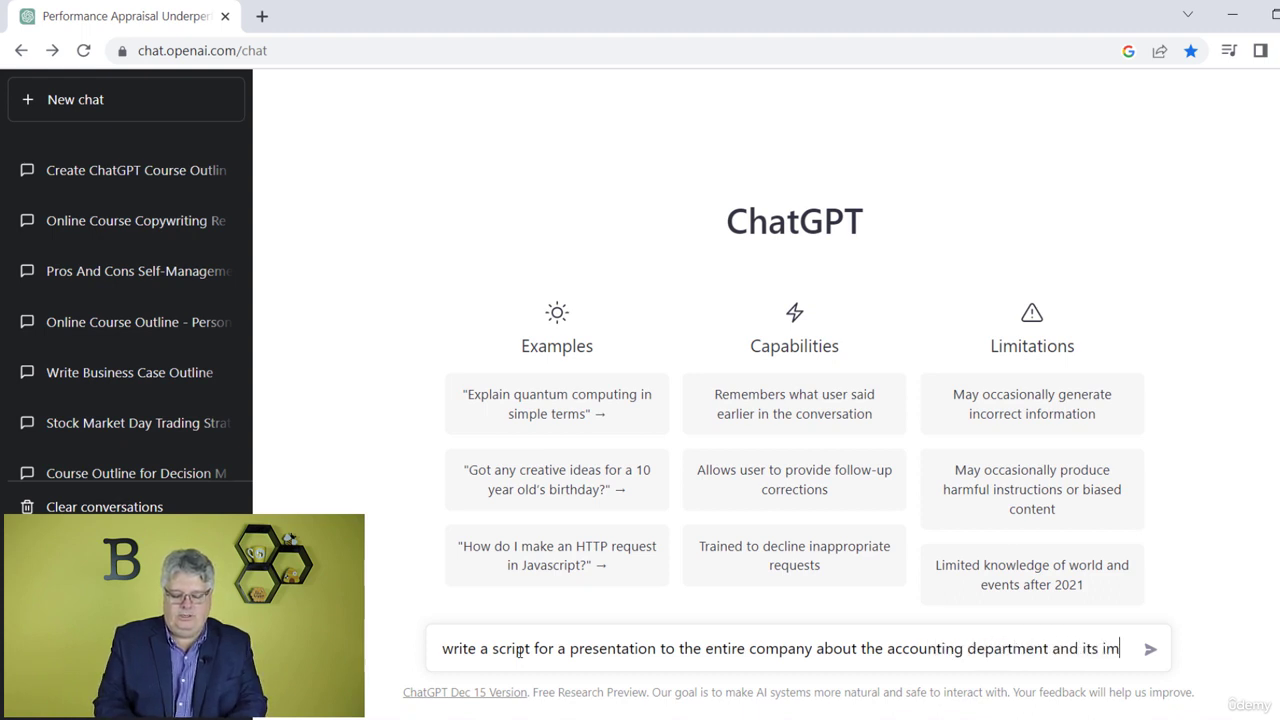
pyautogui.write('portance to the c')
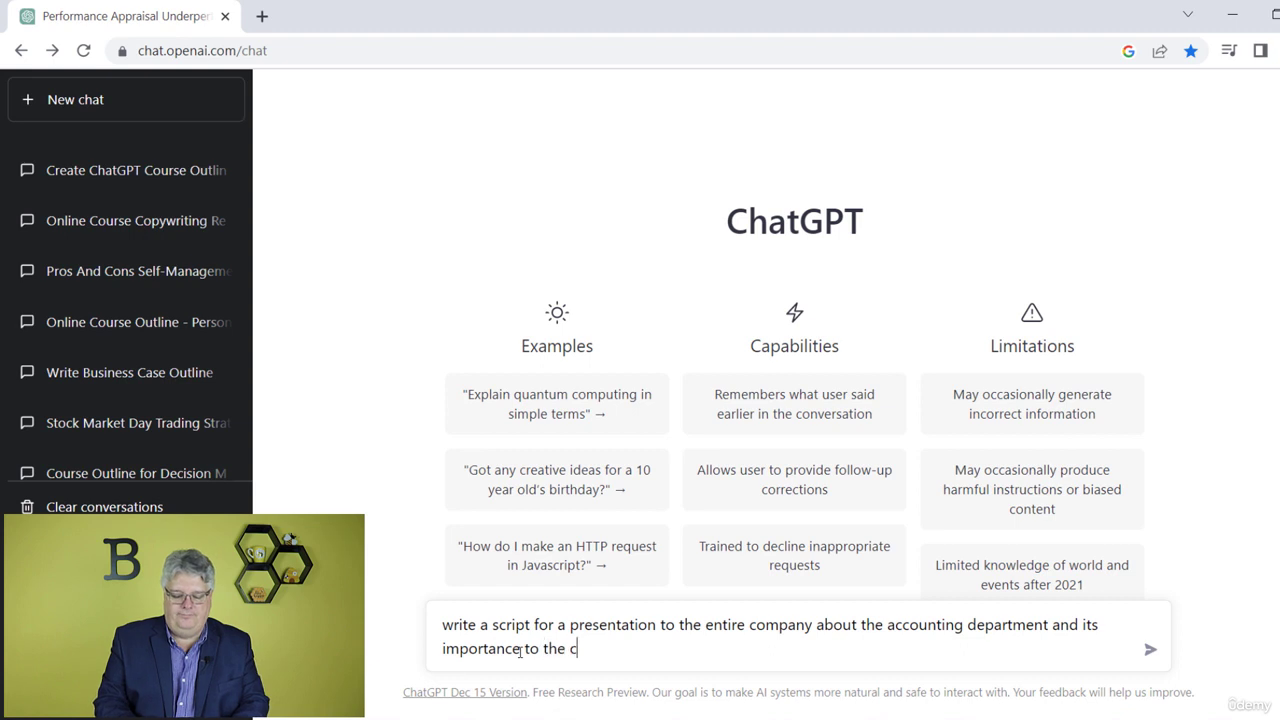
pyautogui.write('omp')
pyautogui.press('BackSpace')
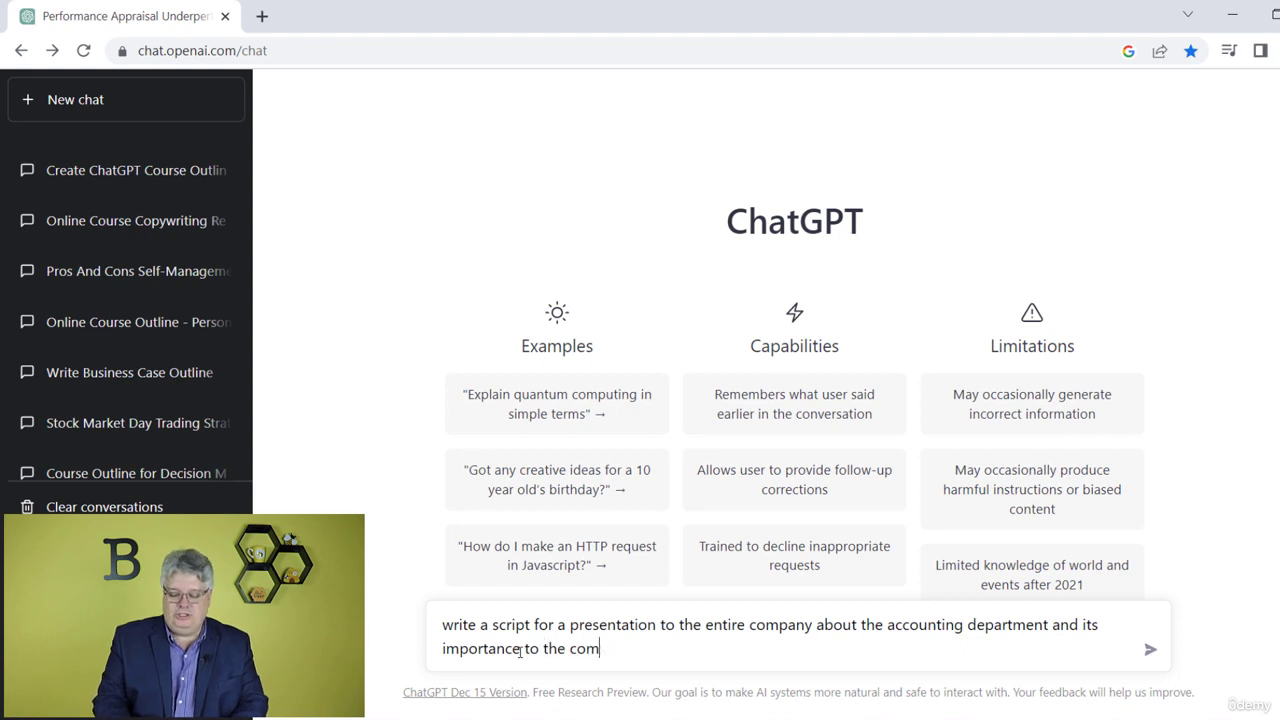
pyautogui.write('any')
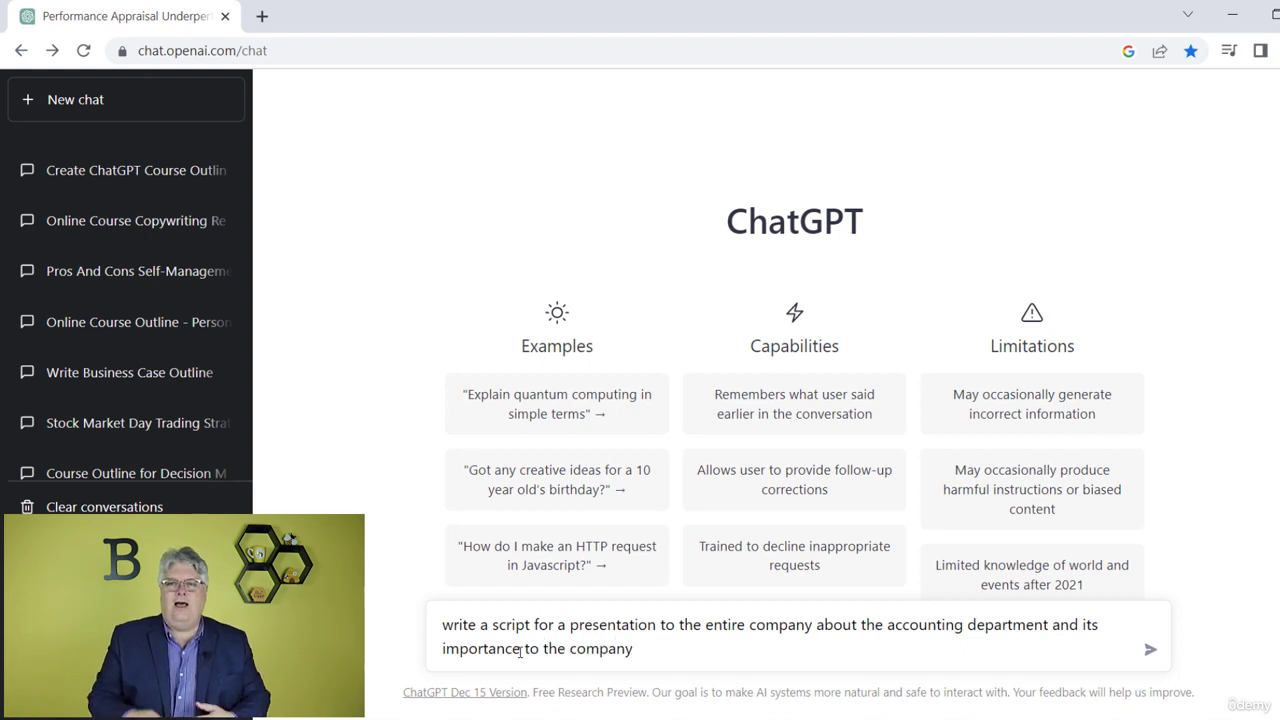
pyautogui.press('Return')
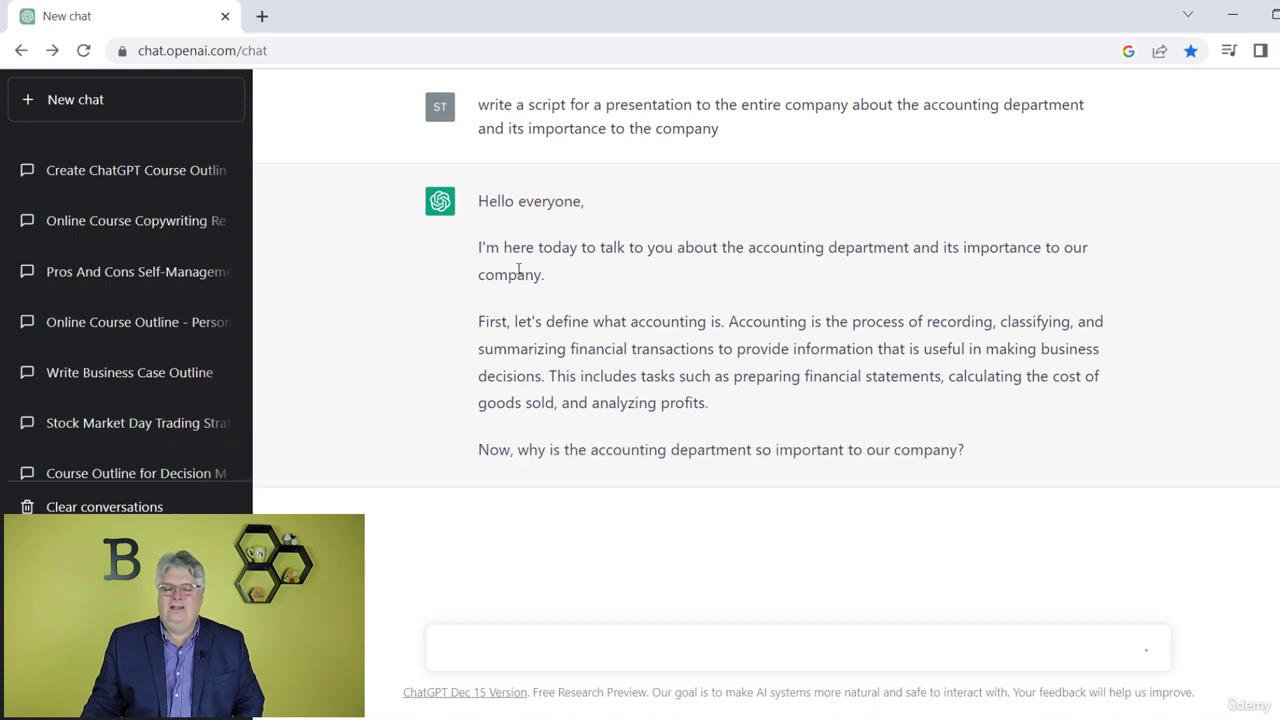
# Highlight the reply's sentence defining accounting, then its importance question and first point
pyautogui.moveTo(521, 248); pyautogui.dragTo(866, 246)
pyautogui.click(620, 262)
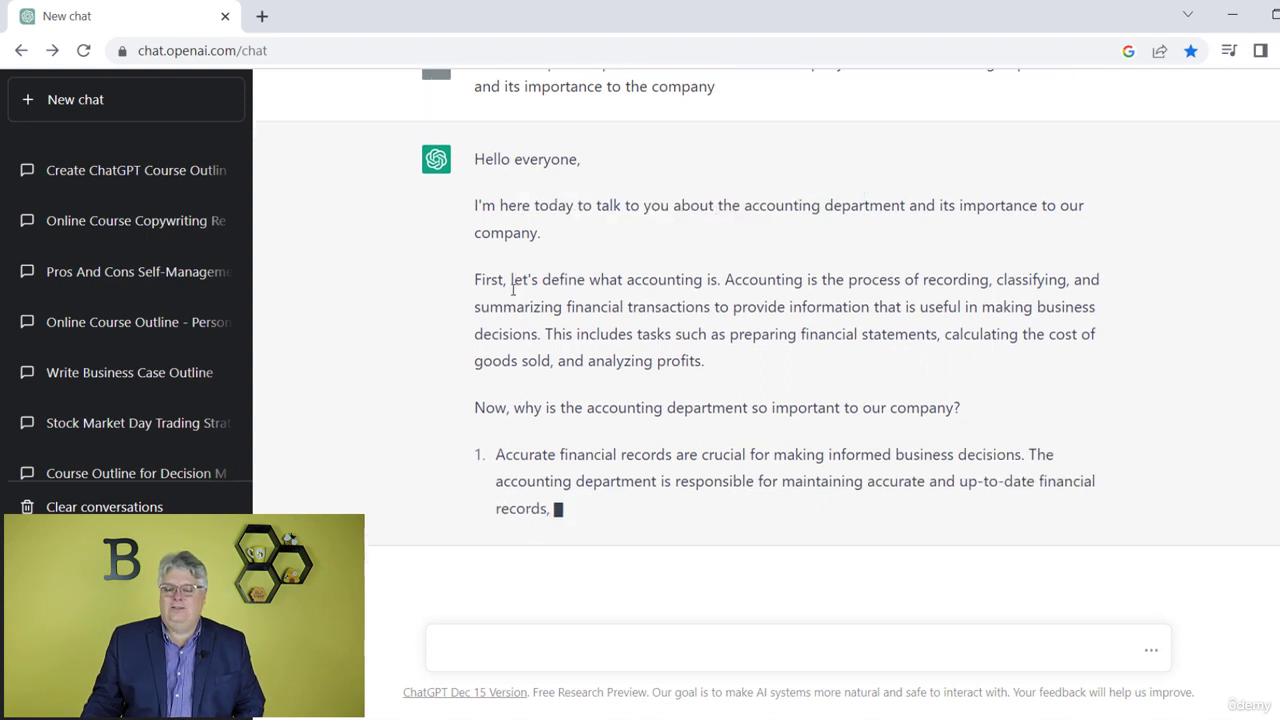
pyautogui.moveTo(513, 270); pyautogui.dragTo(727, 268)
pyautogui.click(480, 346)
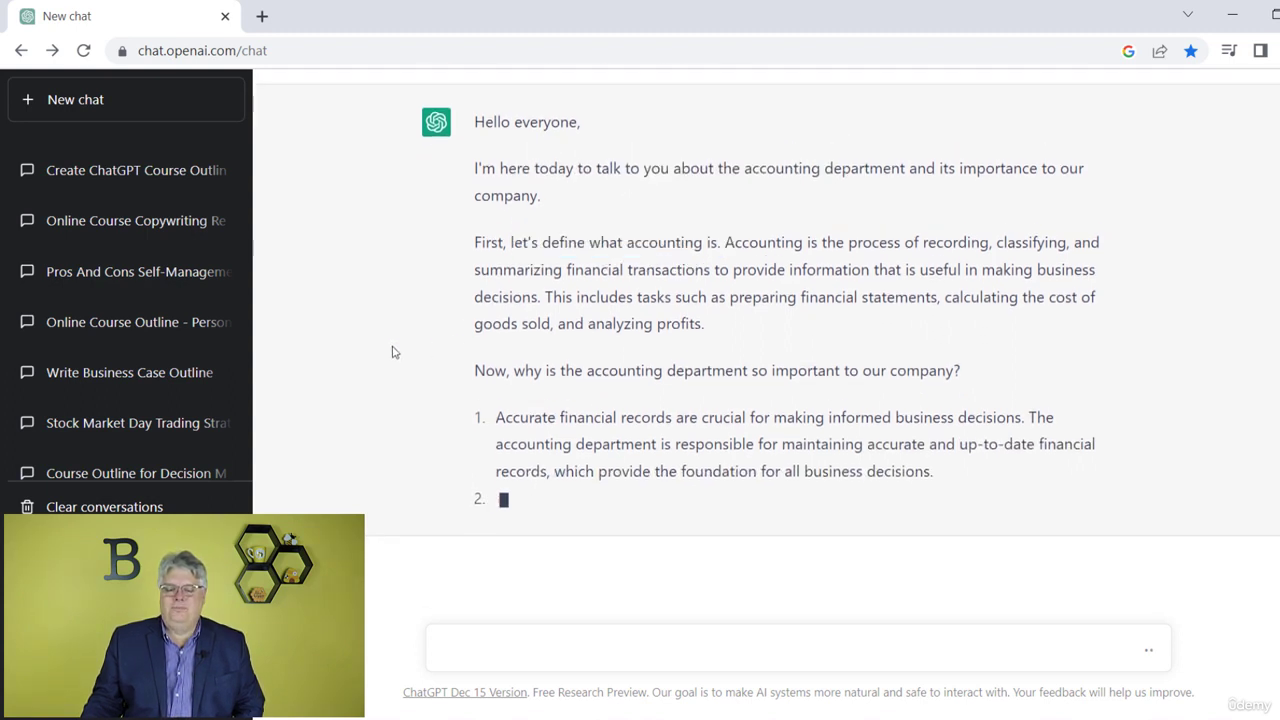
pyautogui.moveTo(507, 345); pyautogui.dragTo(894, 363)
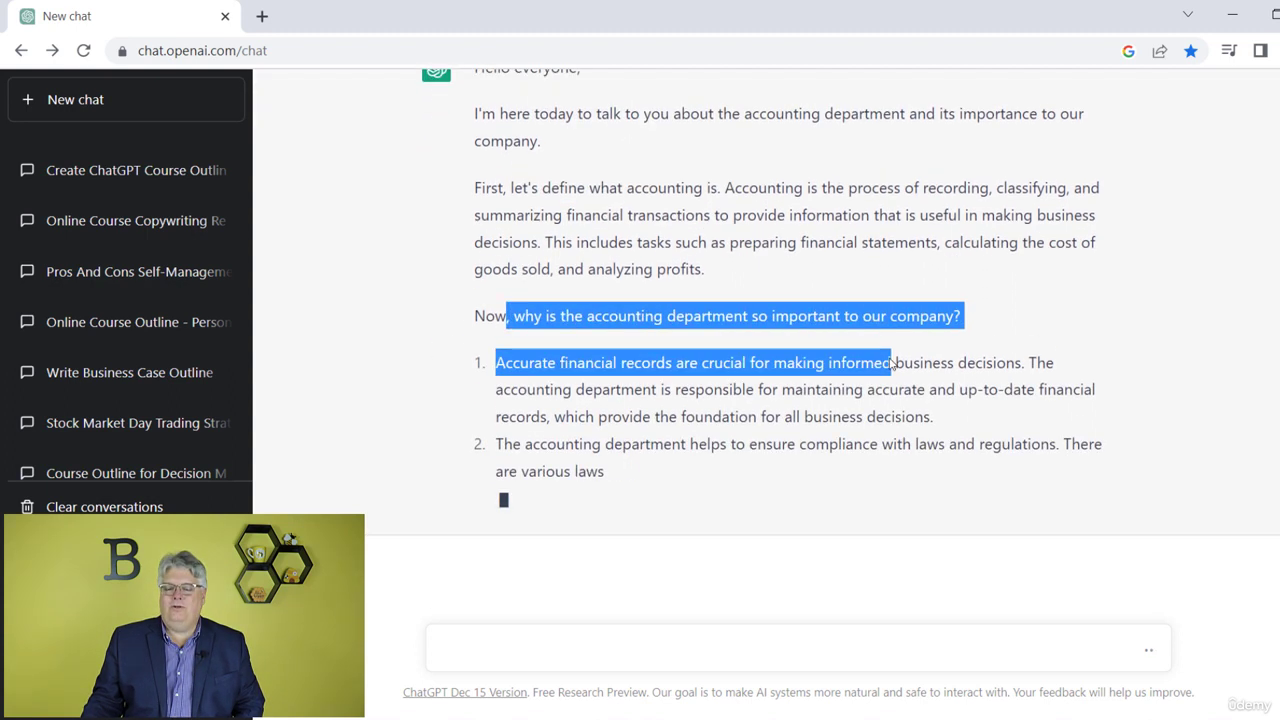
pyautogui.click(669, 248)
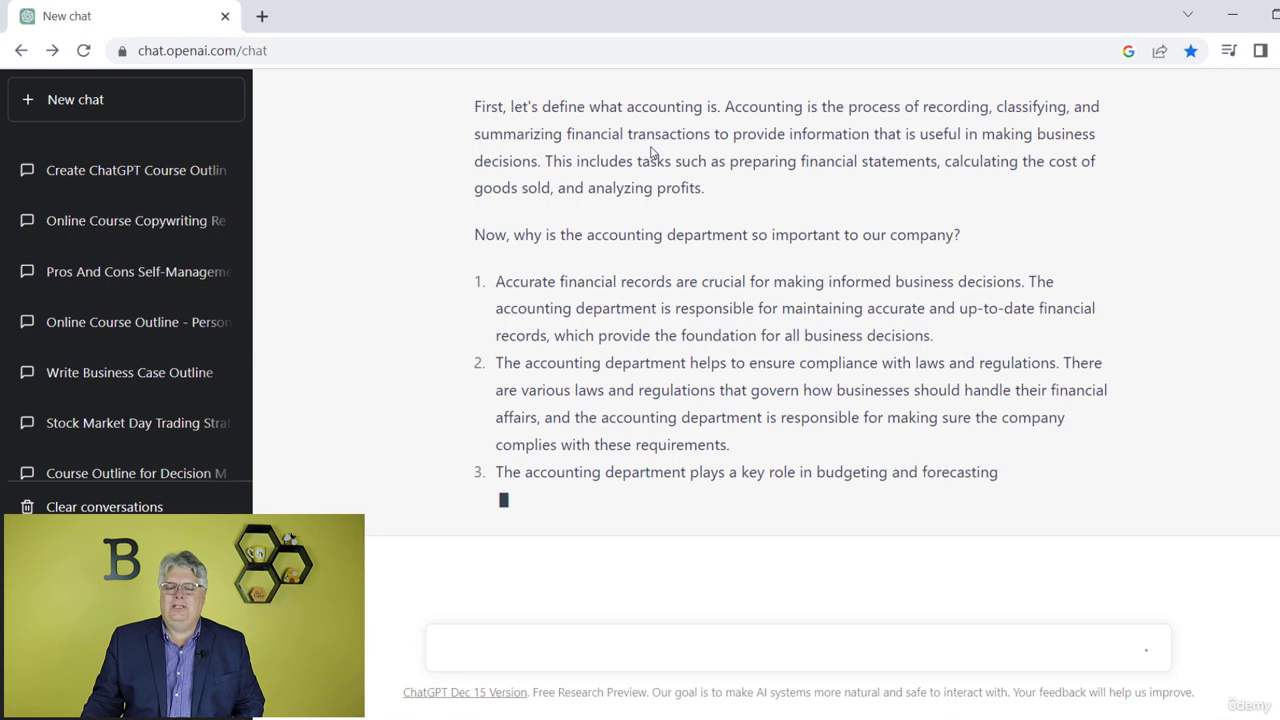
# Highlight part of the accounting definition paragraph and the budgeting and forecasting point
pyautogui.moveTo(650, 152); pyautogui.dragTo(490, 95)
pyautogui.click(417, 314)
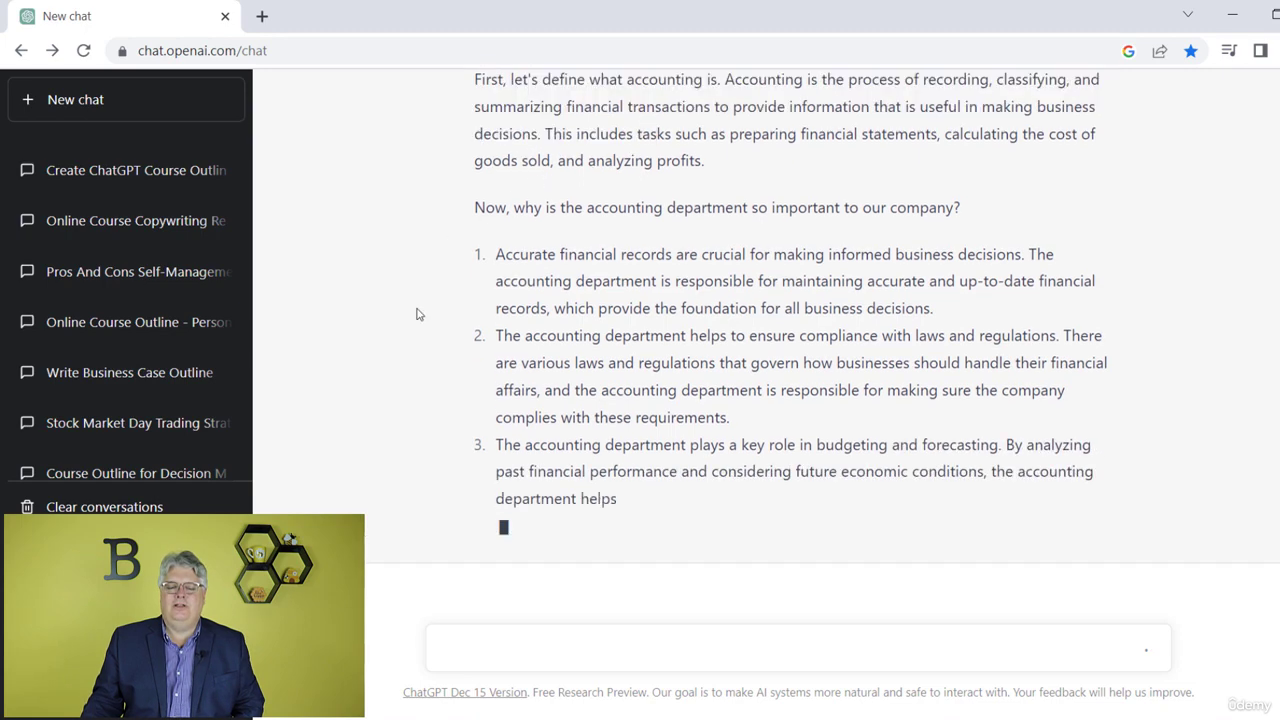
pyautogui.scroll(3, 420, 380)
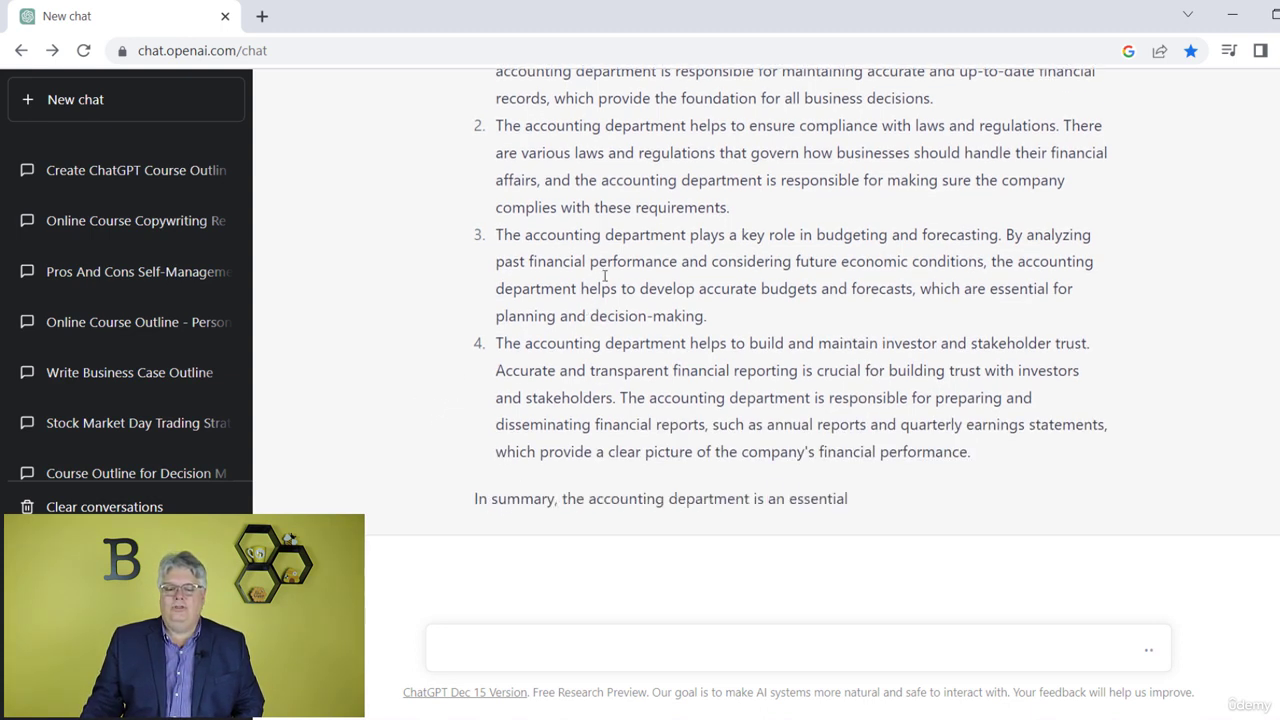
pyautogui.moveTo(543, 240); pyautogui.dragTo(999, 180)
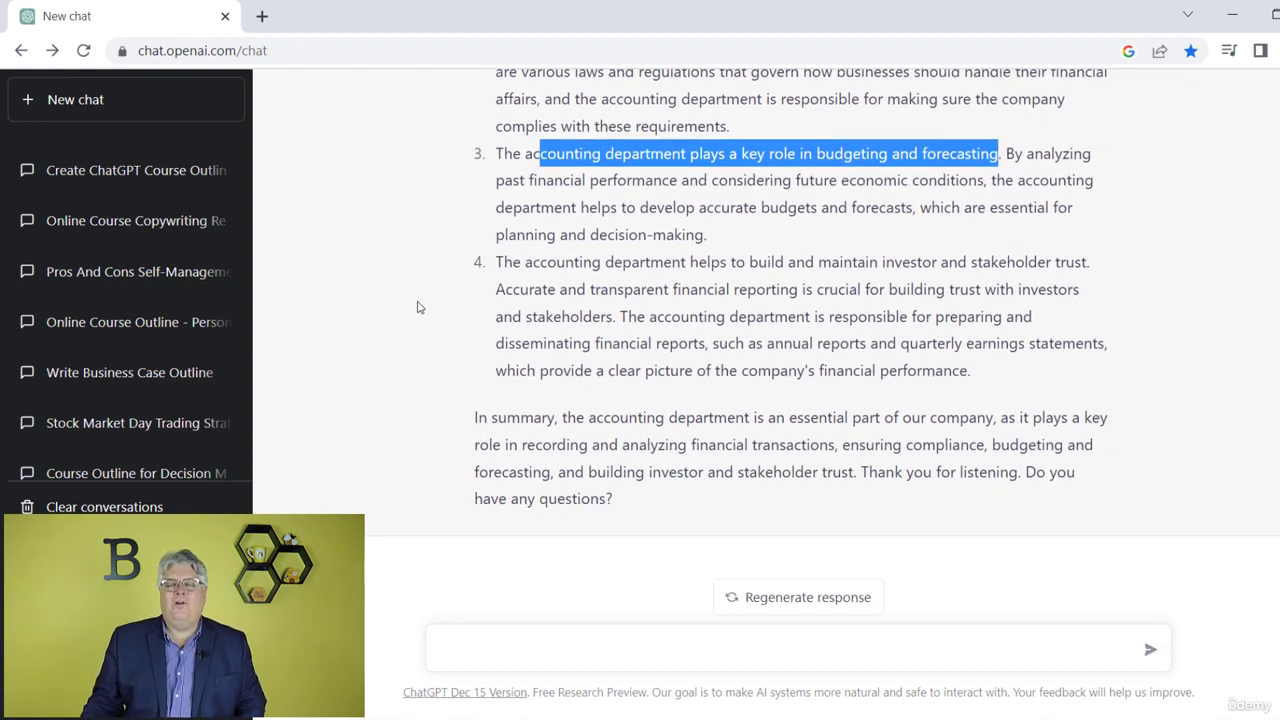
pyautogui.click(548, 156)
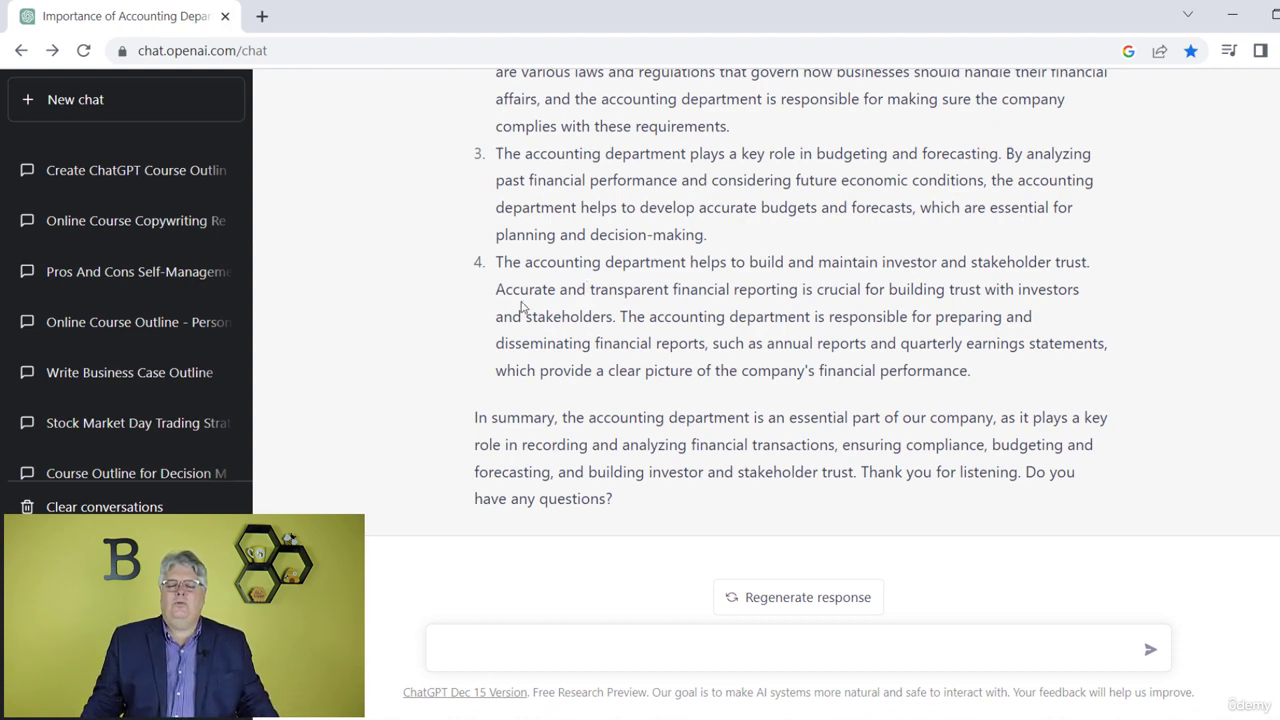
pyautogui.scroll(5, 520, 306)
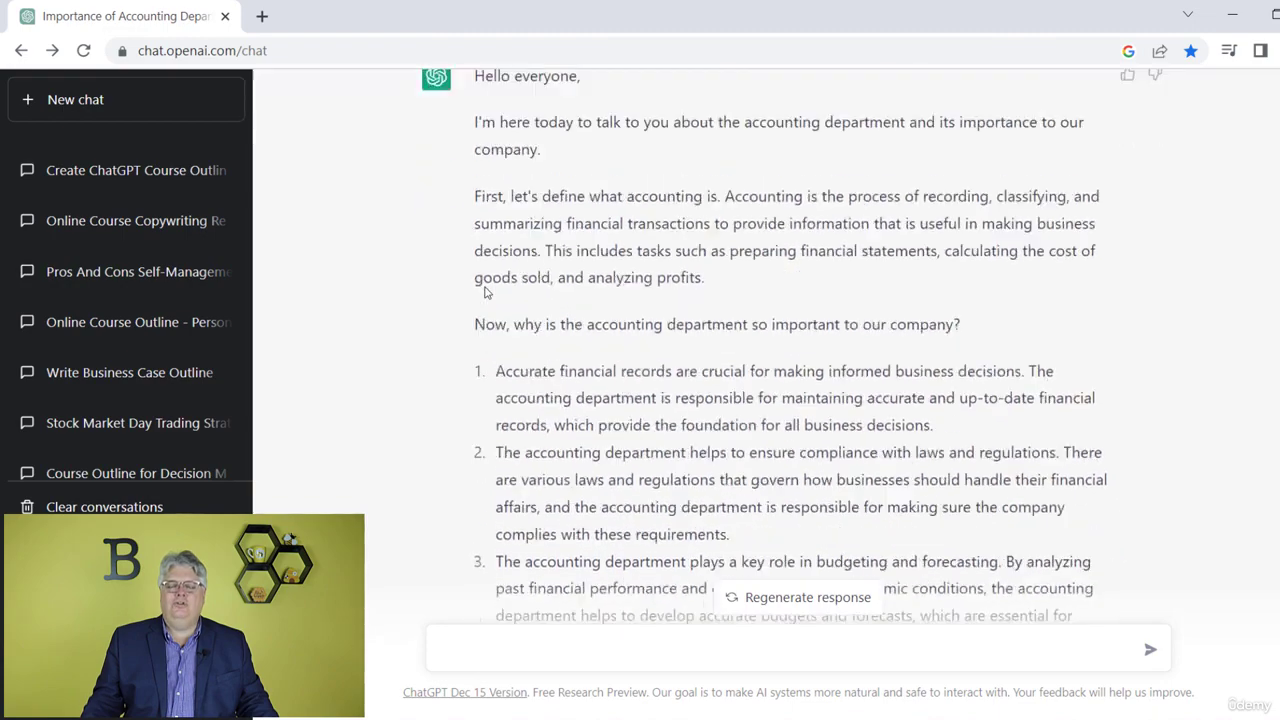
pyautogui.scroll(-5, 487, 292)
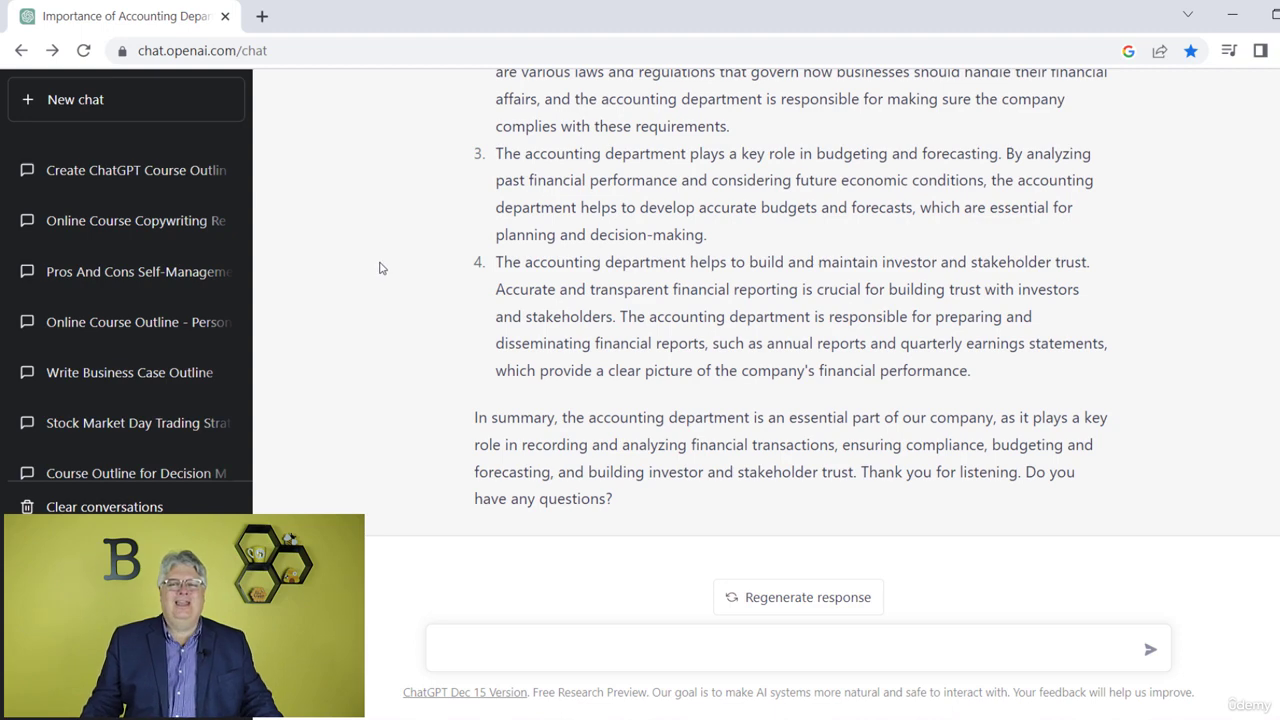
pyautogui.scroll(3, 380, 268)
pyautogui.scroll(-3, 380, 268)
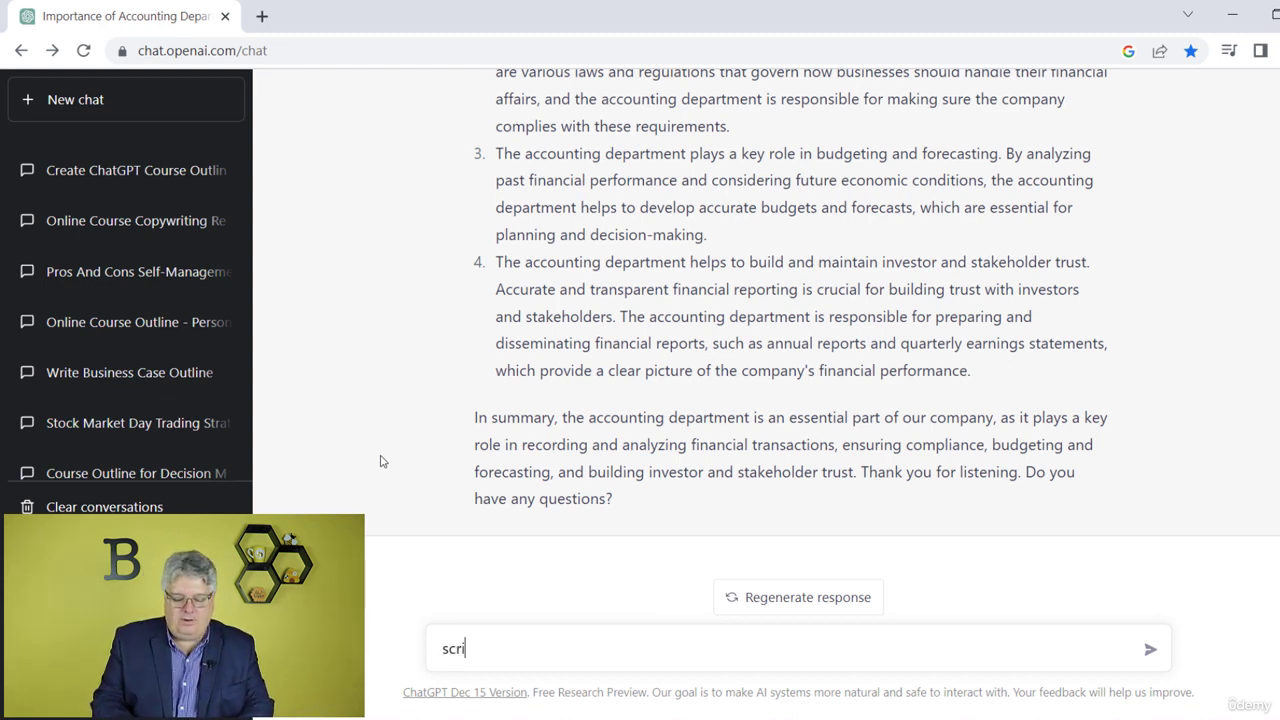
# Send the prompt requesting a script asking the city for a neighborhood stop sign for child safety
pyautogui.write('pt for a')
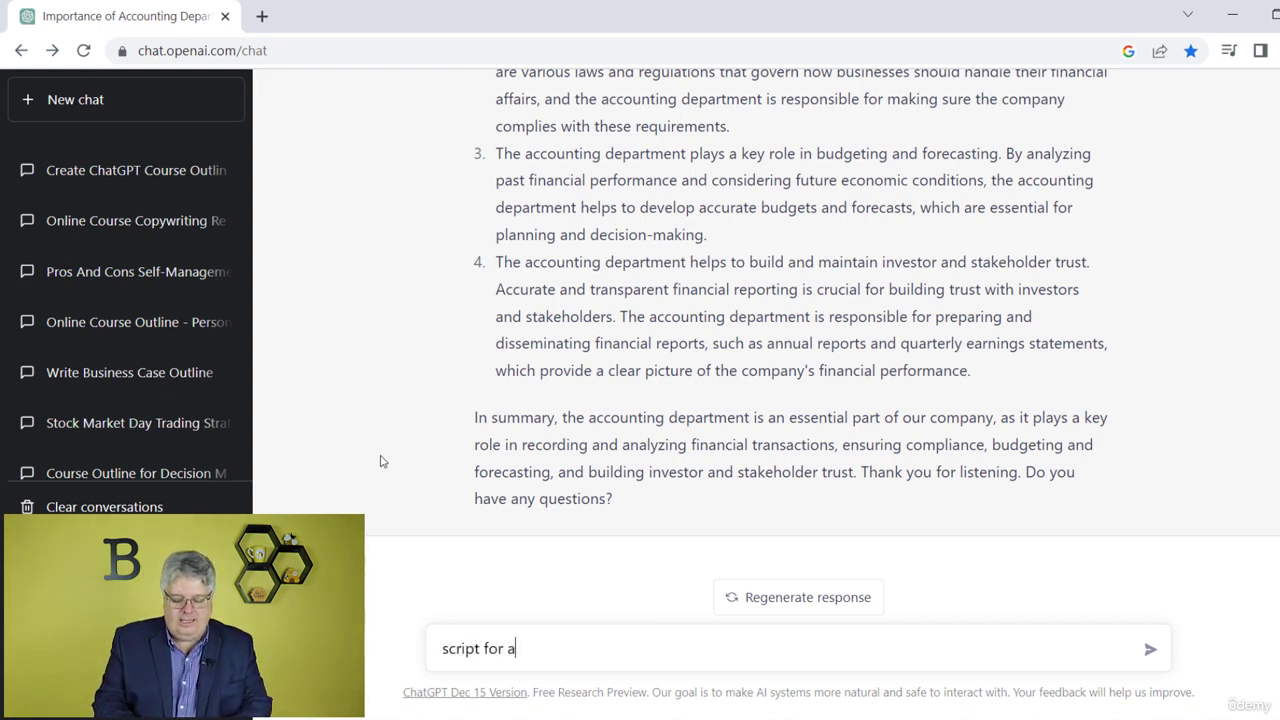
pyautogui.write('sking the ')
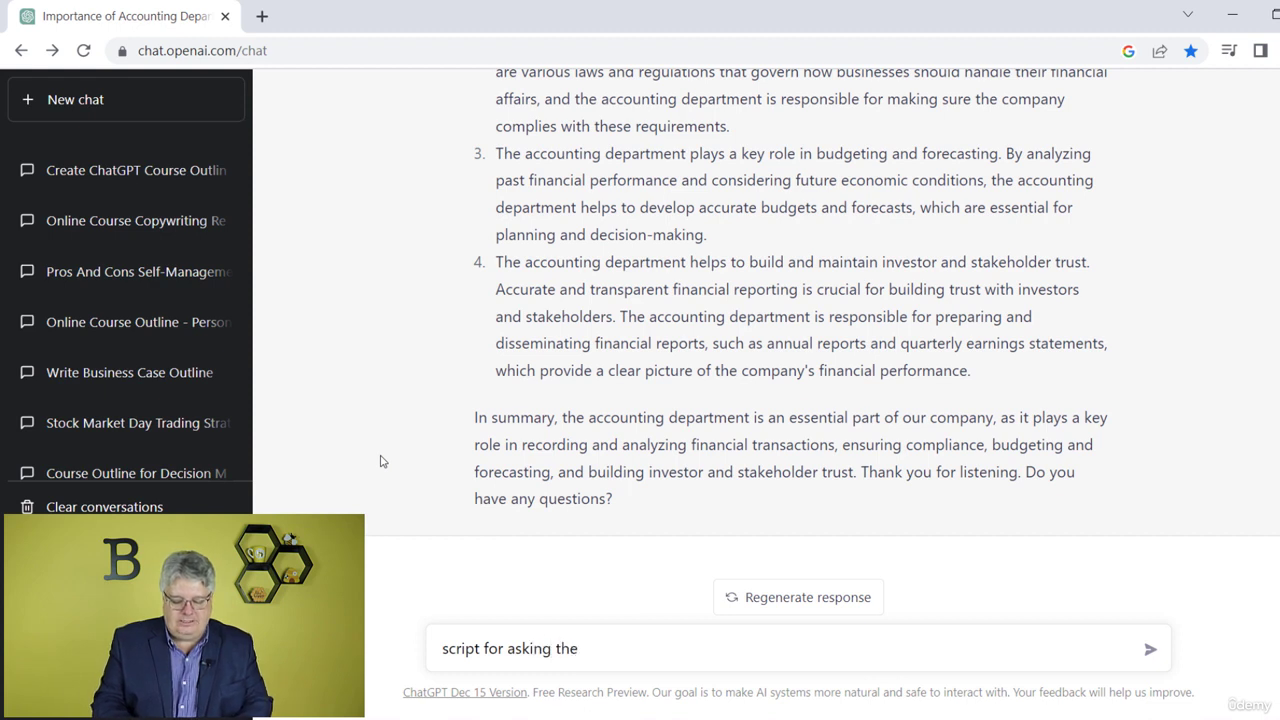
pyautogui.write('city to')
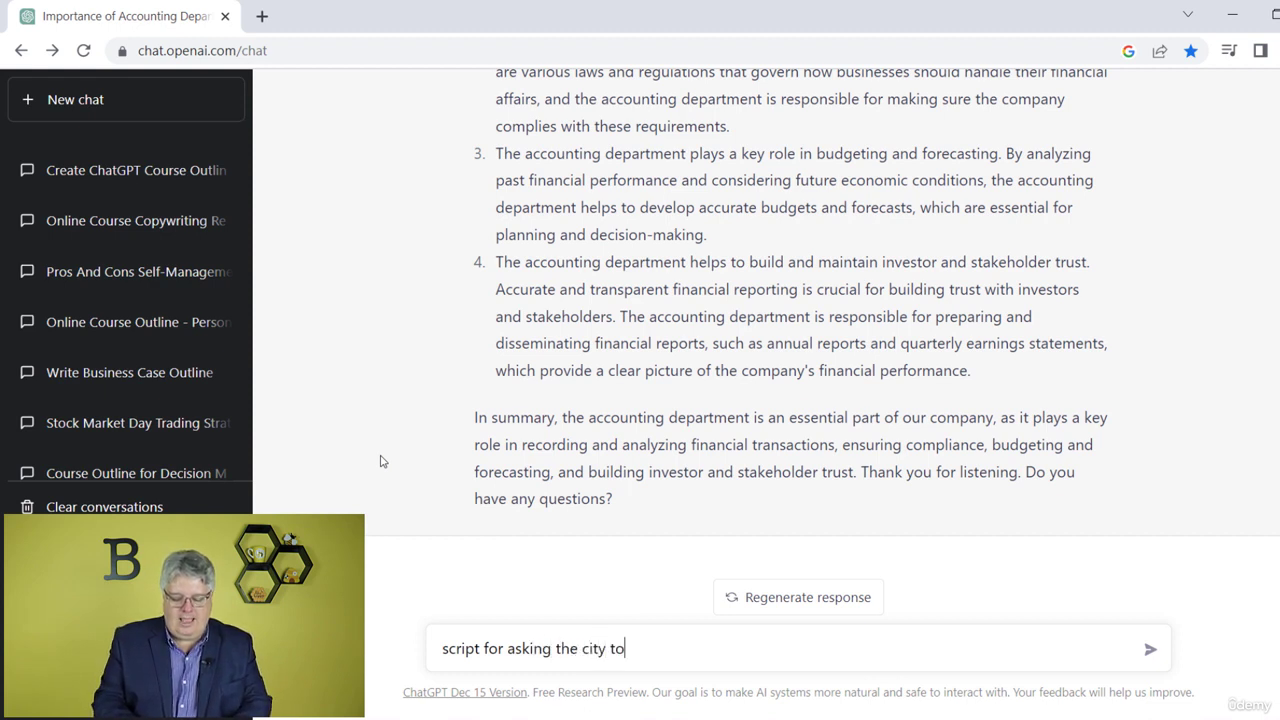
pyautogui.write(' add a stop')
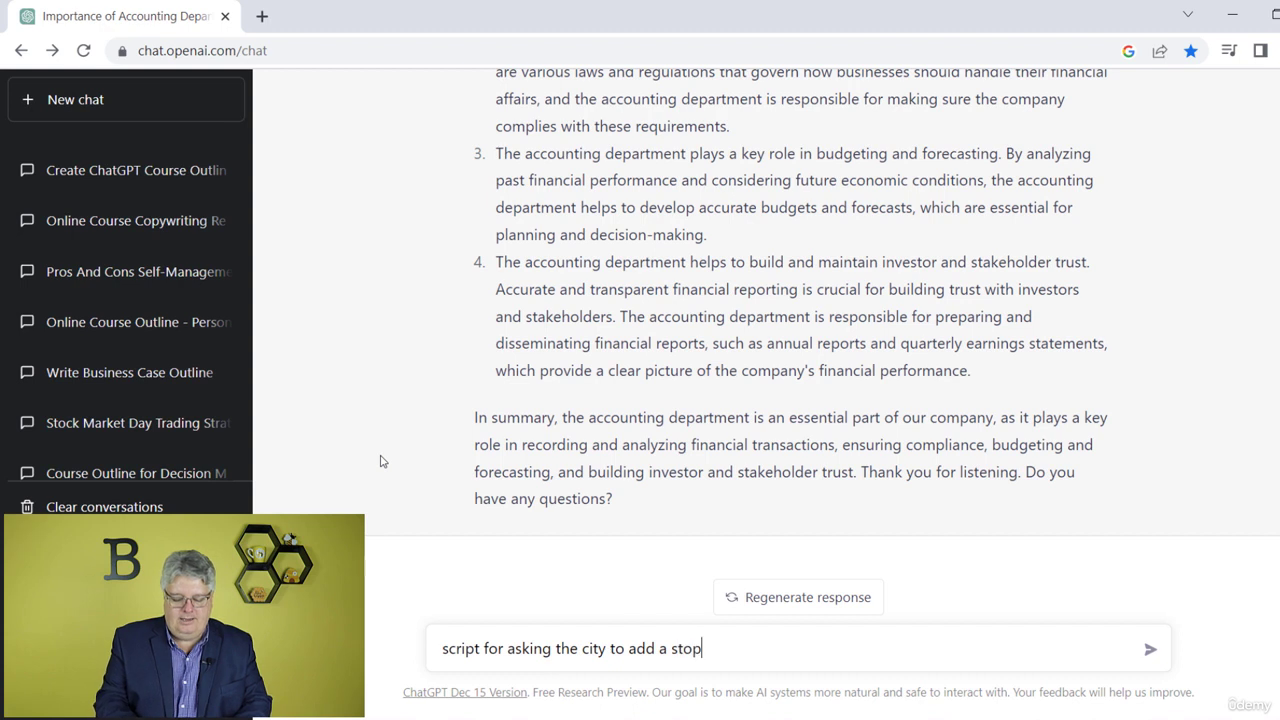
pyautogui.write(' sign in your neghbi')
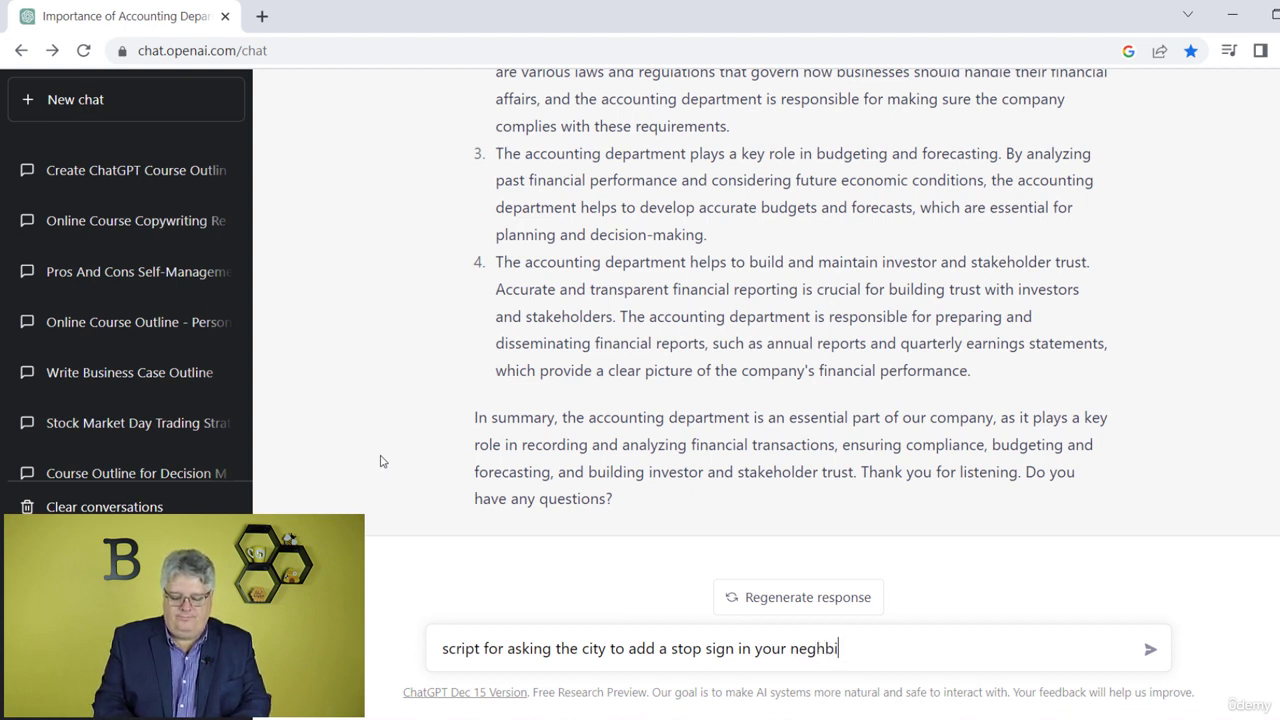
pyautogui.write('rhood ')
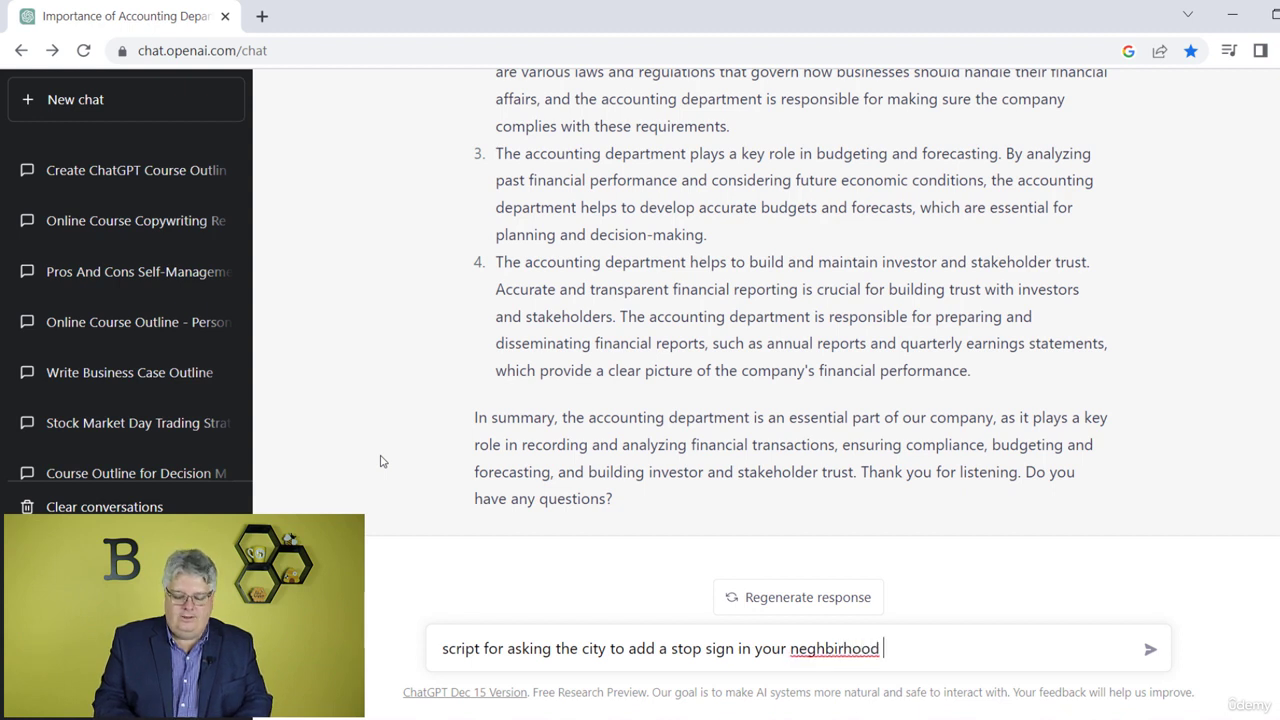
pyautogui.write('for ')
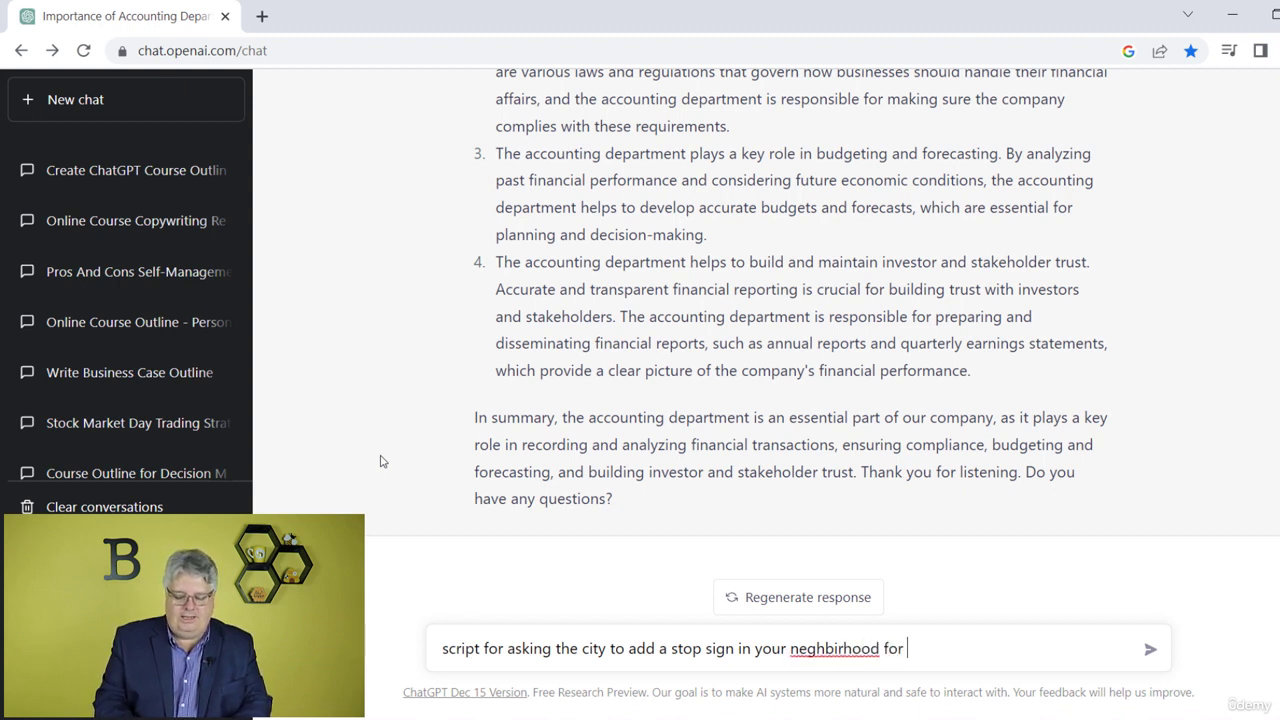
pyautogui.write('child')
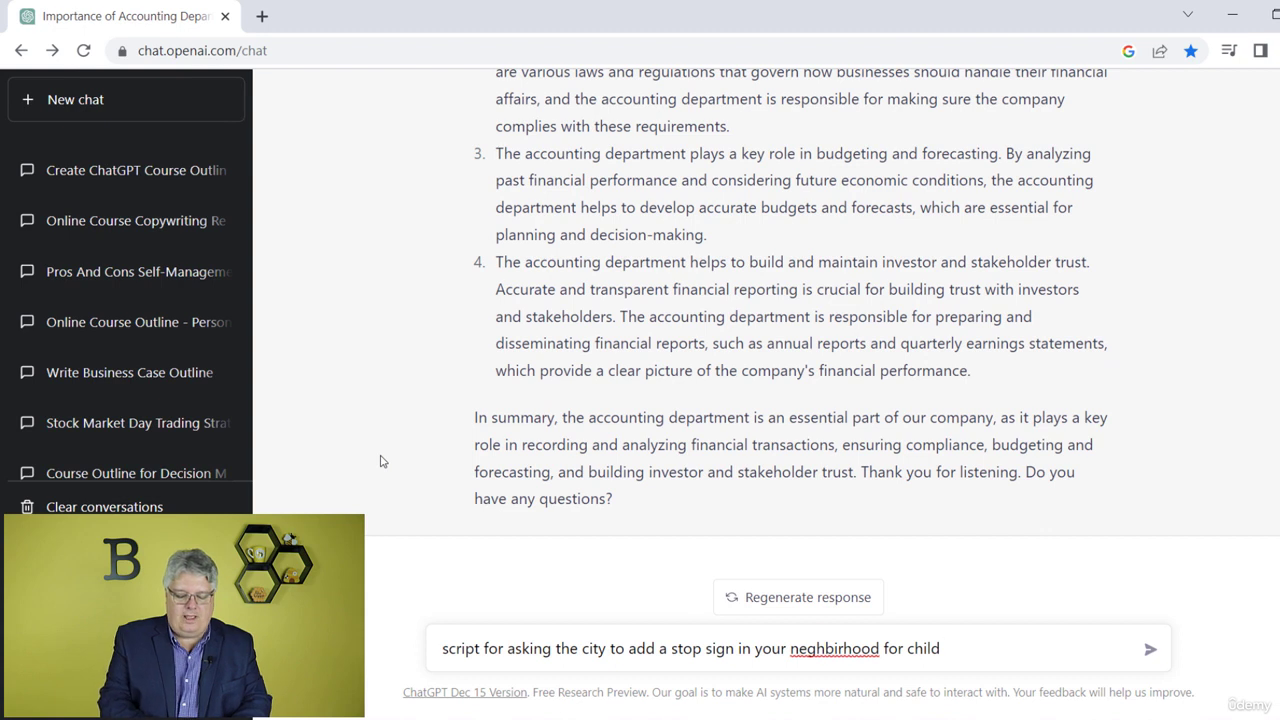
pyautogui.write(' daftey')
pyautogui.press('Return')
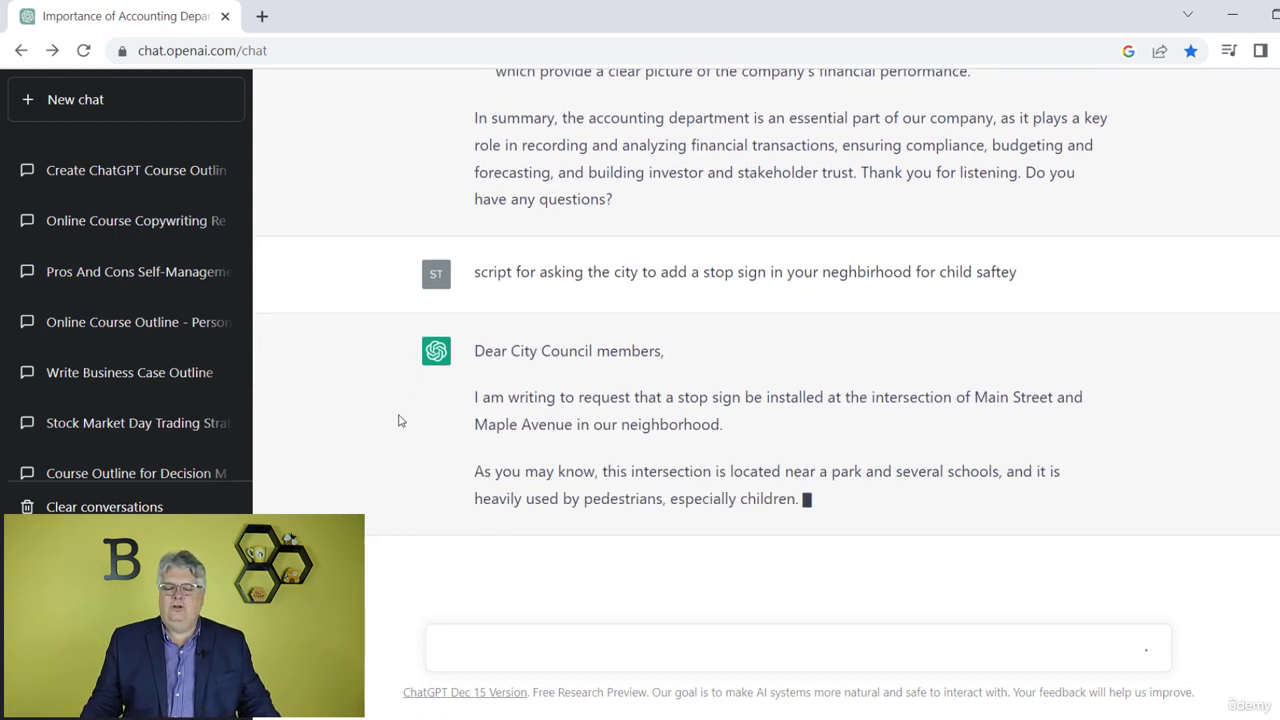
# Highlight the letter's opening, the intersection phrase and the child-safety paragraphs as it completes
pyautogui.moveTo(597, 351); pyautogui.dragTo(597, 346)
pyautogui.click(357, 431)
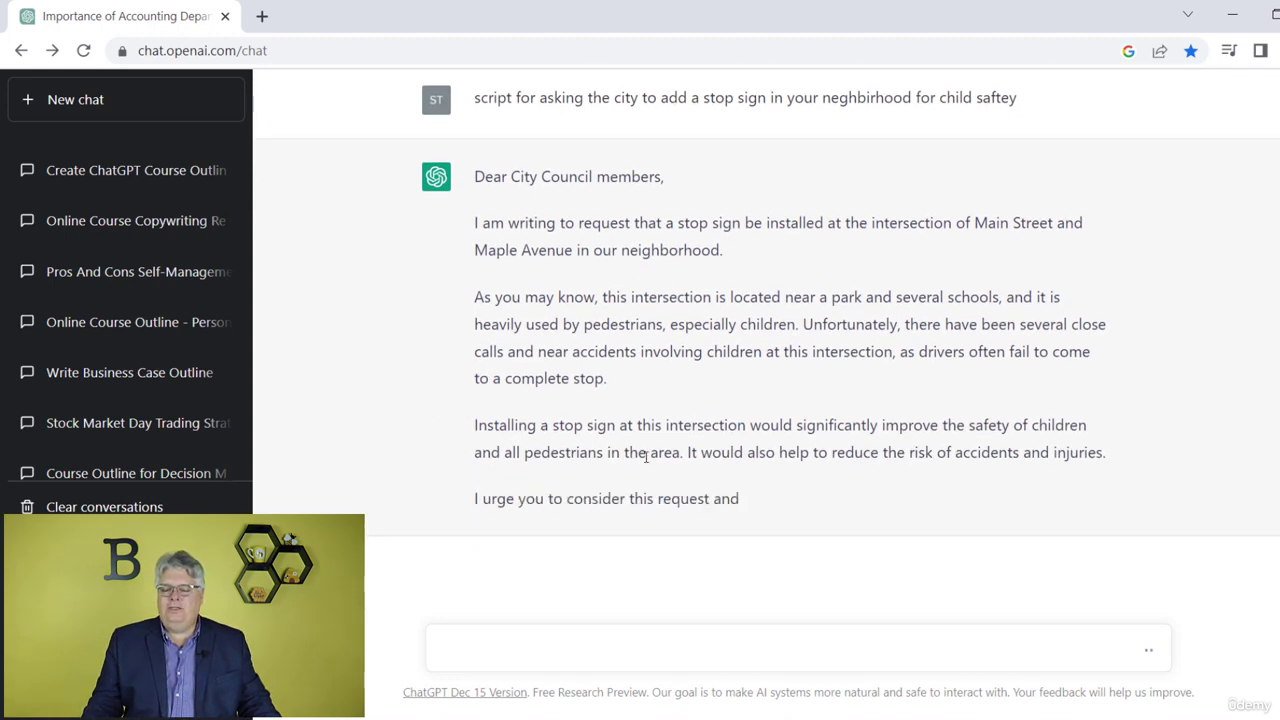
pyautogui.moveTo(637, 437); pyautogui.dragTo(794, 428)
pyautogui.click(612, 418)
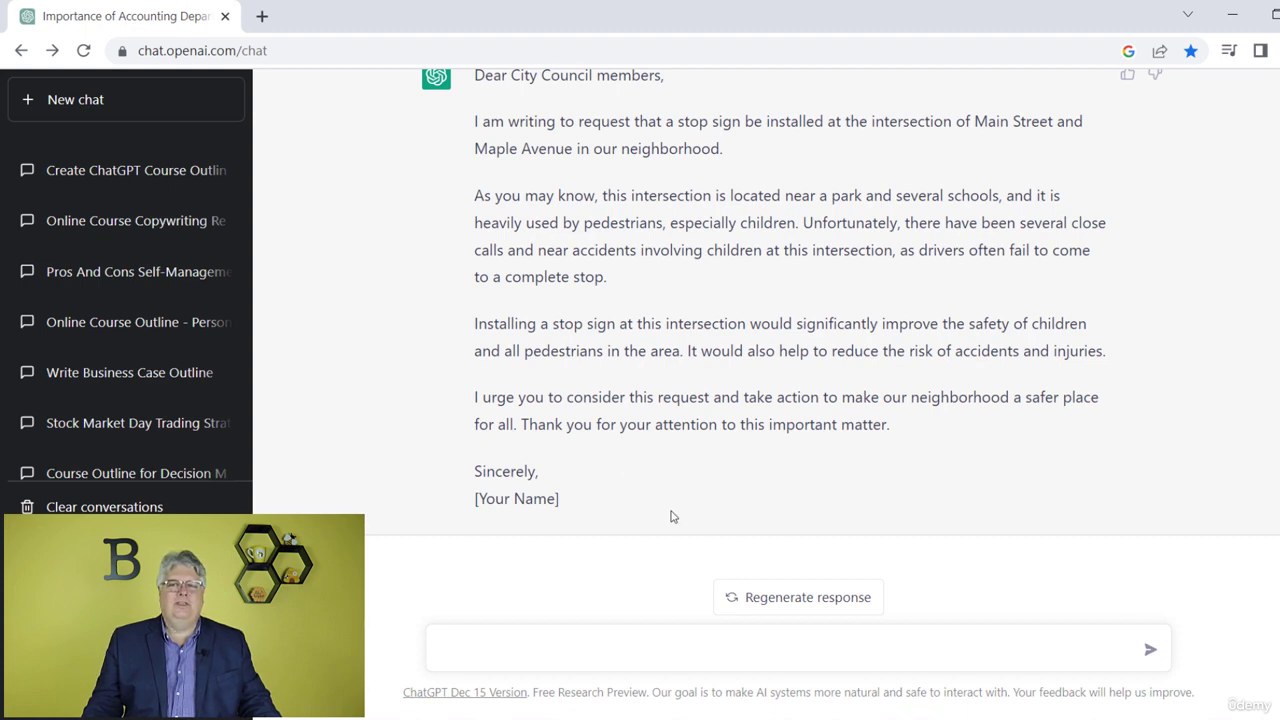
pyautogui.moveTo(528, 238); pyautogui.dragTo(613, 400)
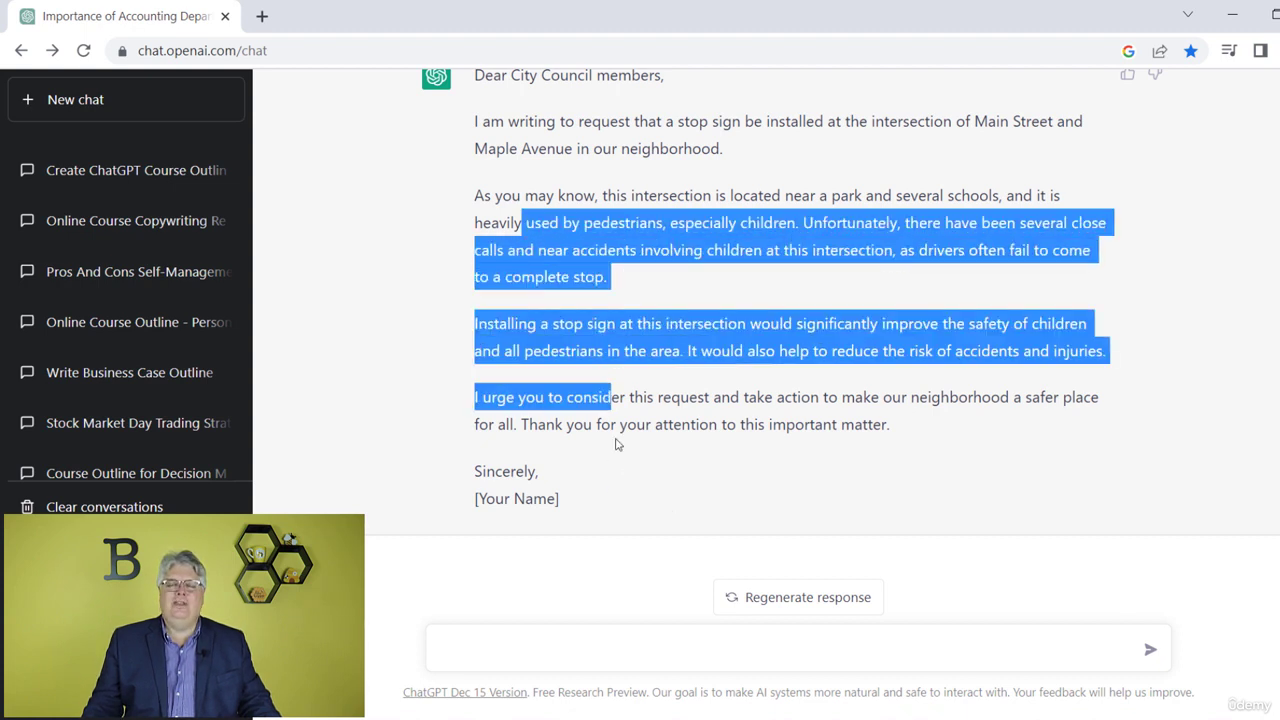
pyautogui.click(652, 460)
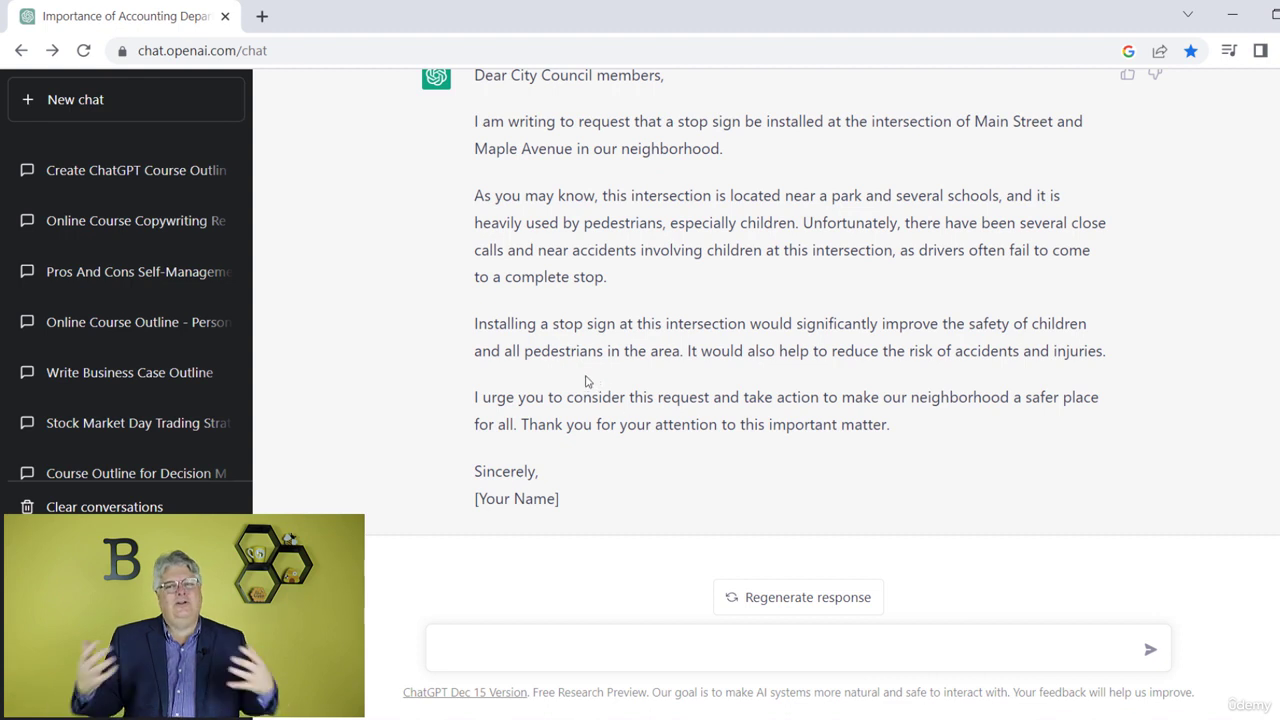